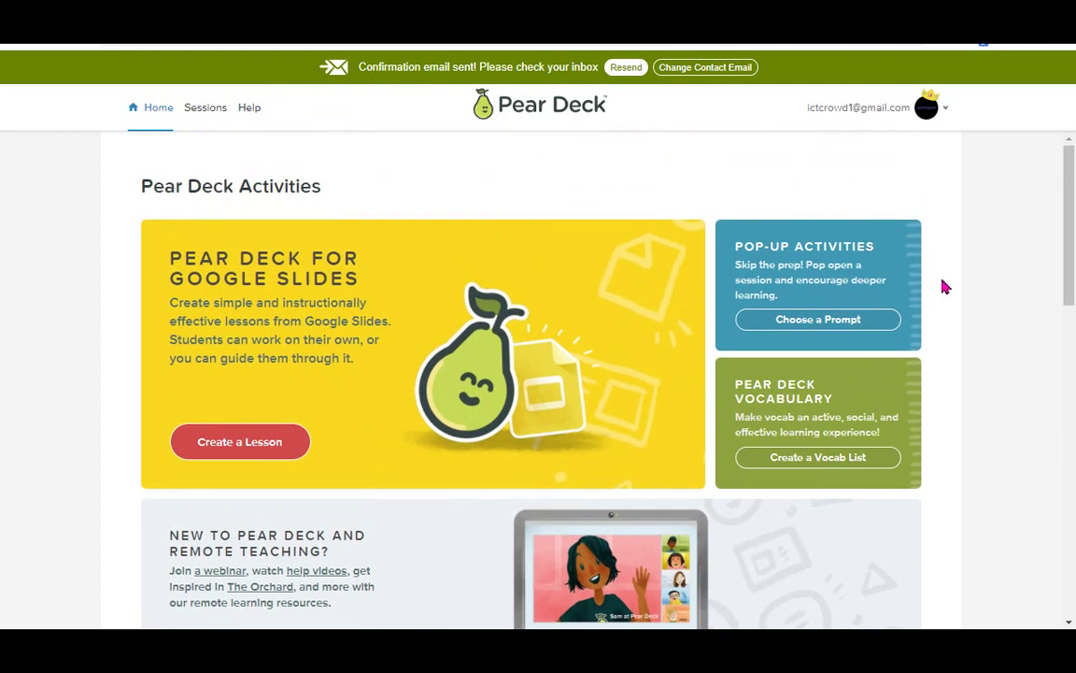
- Create a new Pear Deck lesson and add a blank second slide for the 4 x 2 = question
left_click(239, 441)
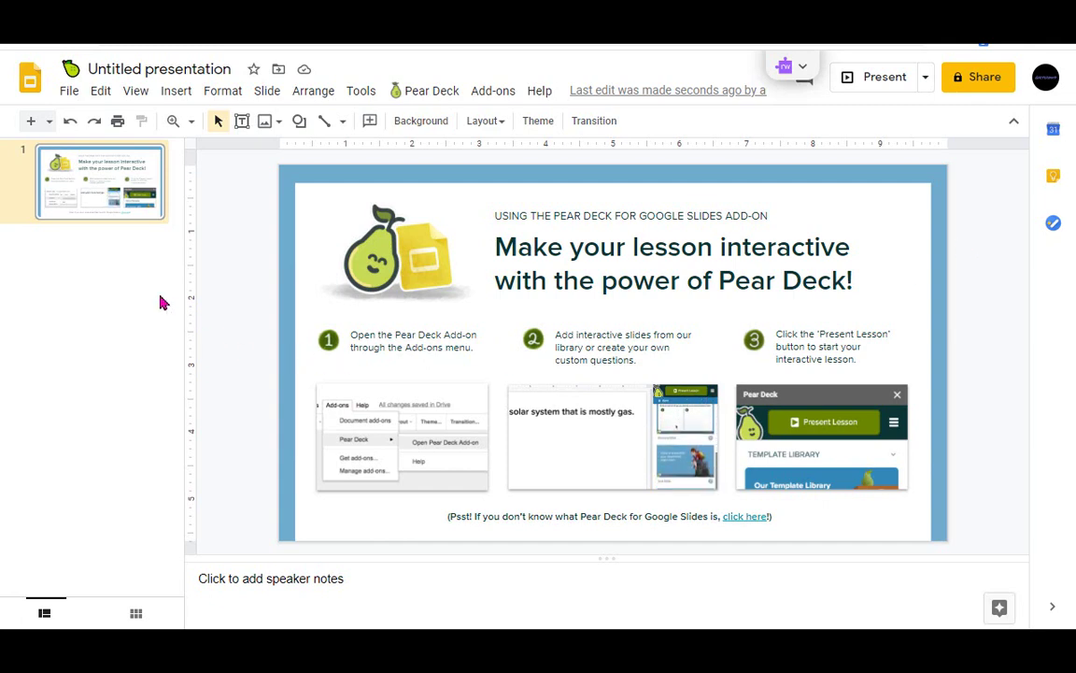
key("ctrl+m")
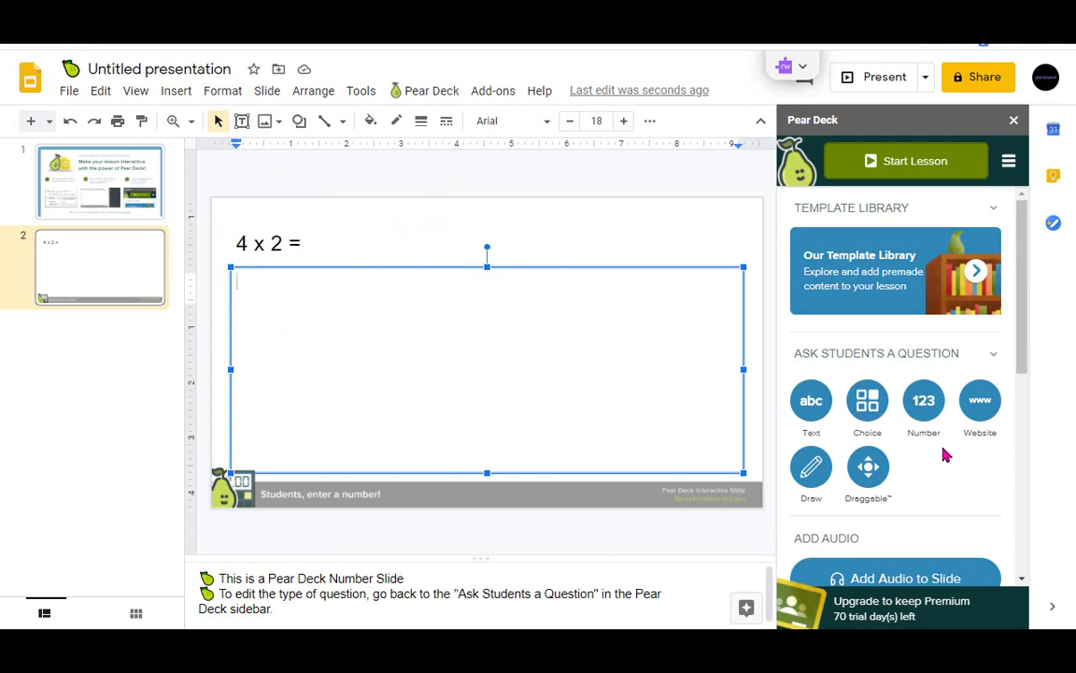
- Open the Pear Deck template library and browse the Beginning of Lesson templates
left_click(976, 274)
scroll(951, 461, "down", 5)
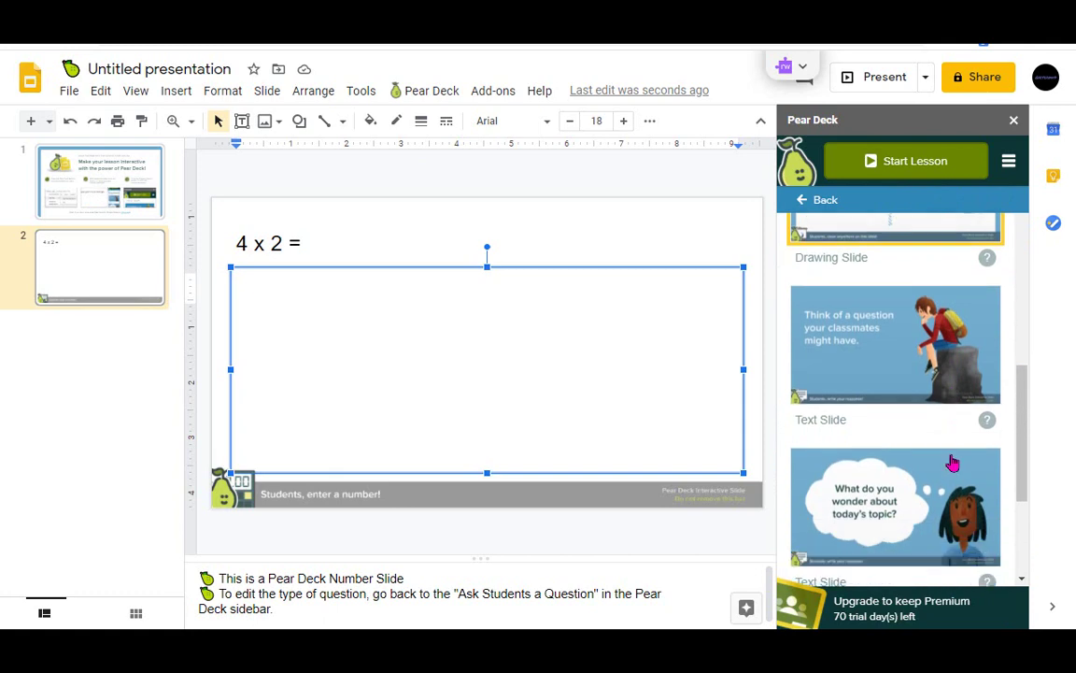
scroll(951, 462, "up", 10)
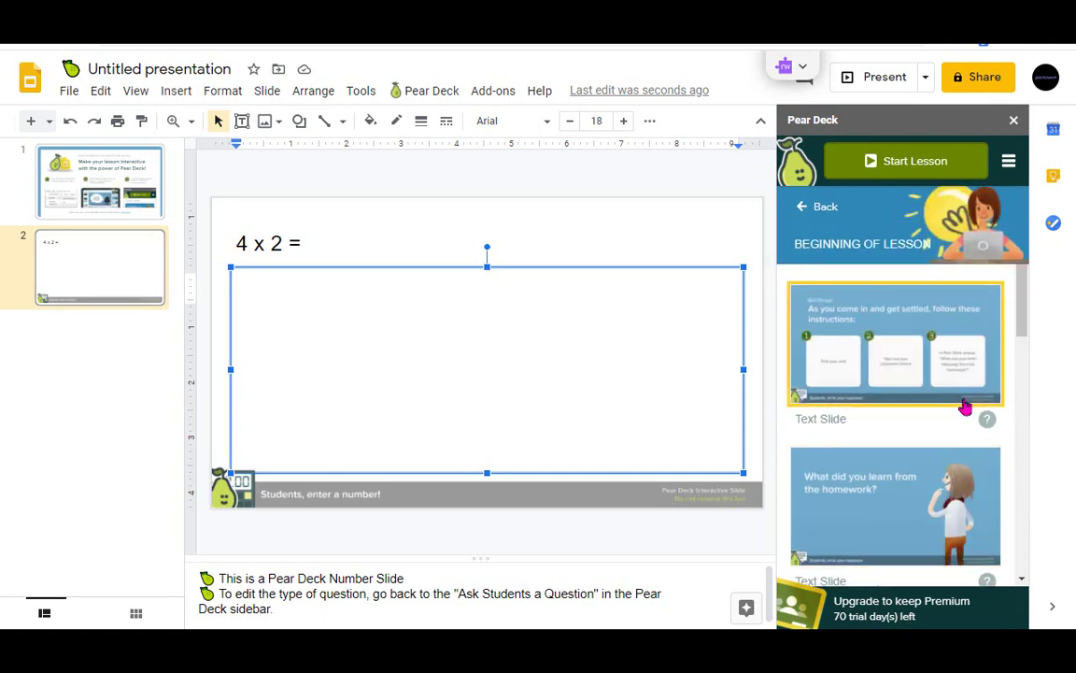
scroll(964, 426, "down", 5)
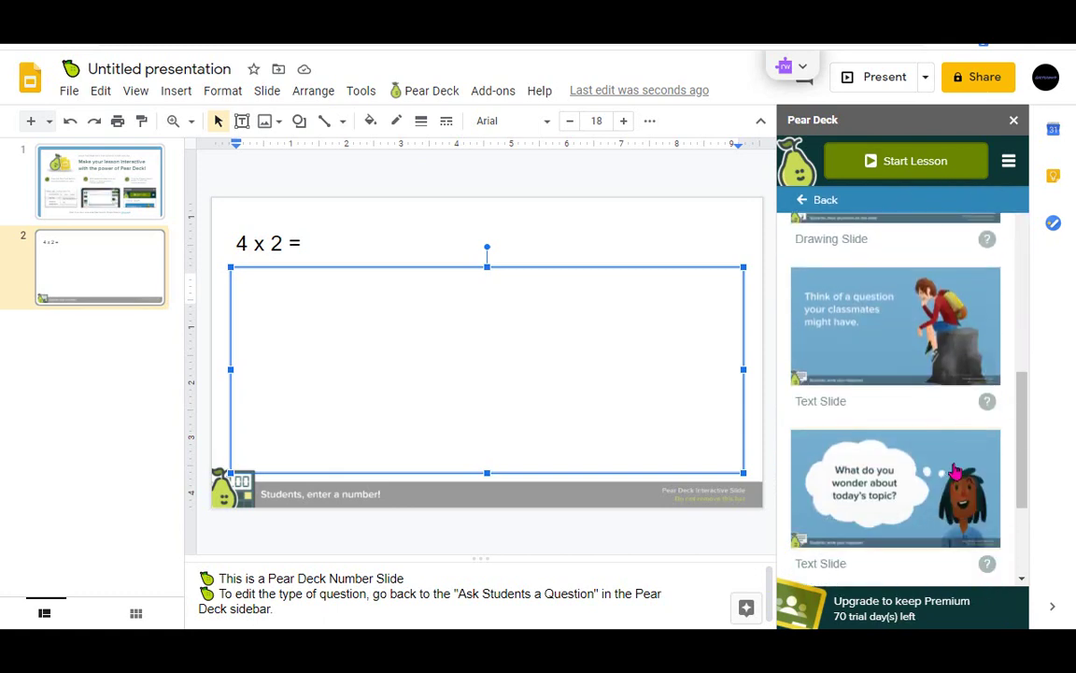
scroll(951, 476, "down", 3)
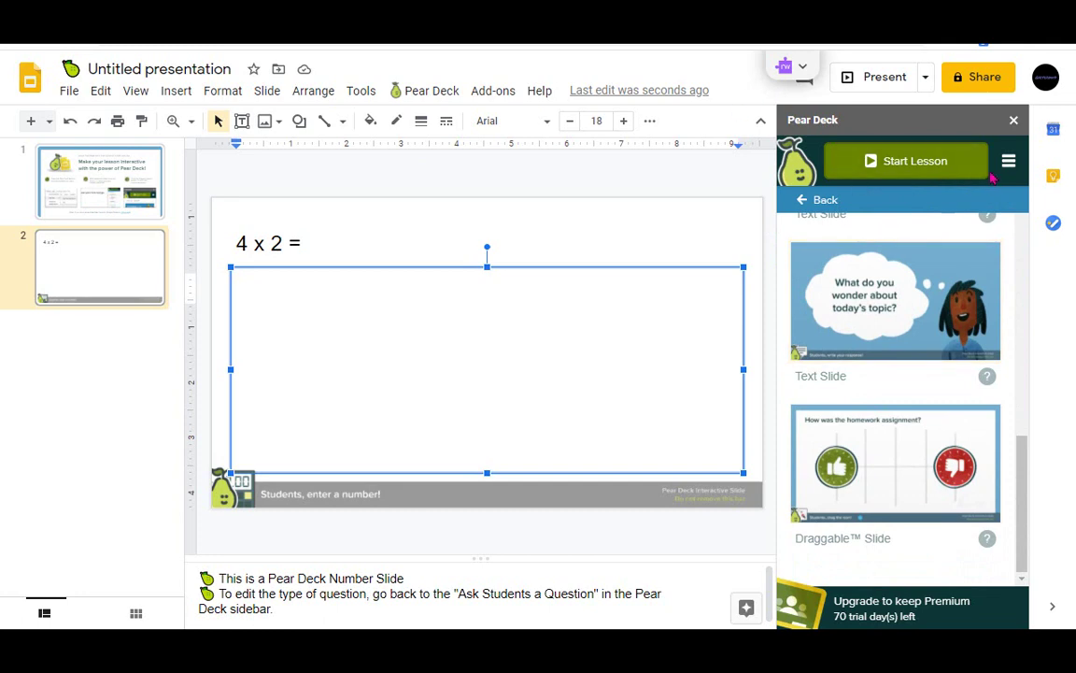
- Browse the During Lesson templates, then bring up the End of Lesson templates
left_click(811, 202)
scroll(967, 448, "down", 3)
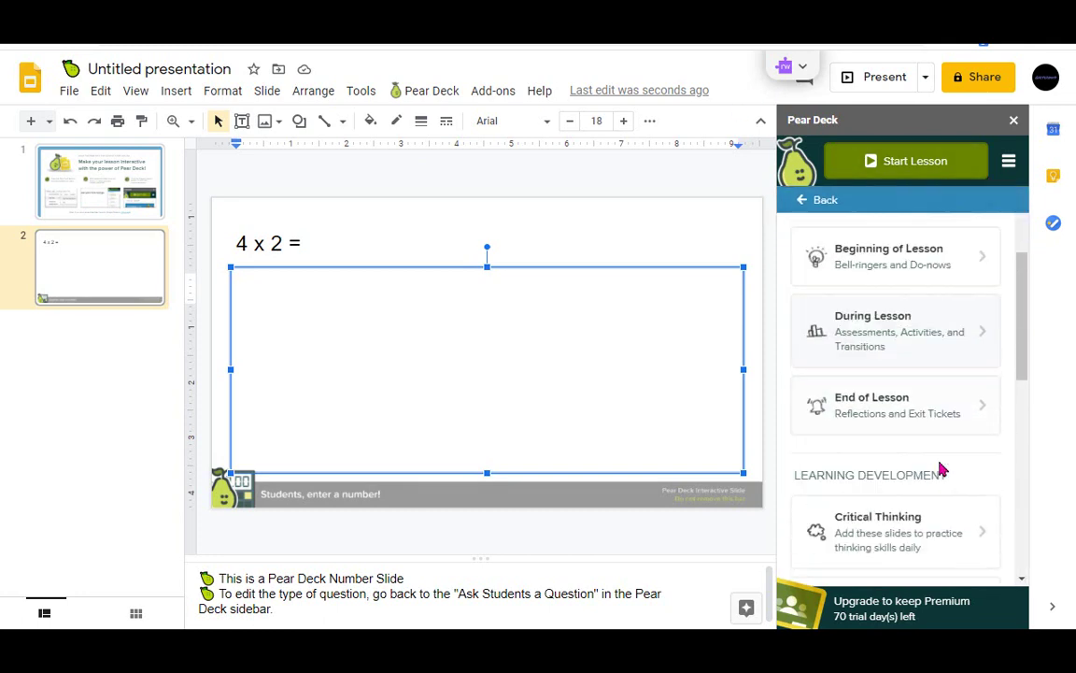
left_click(949, 247)
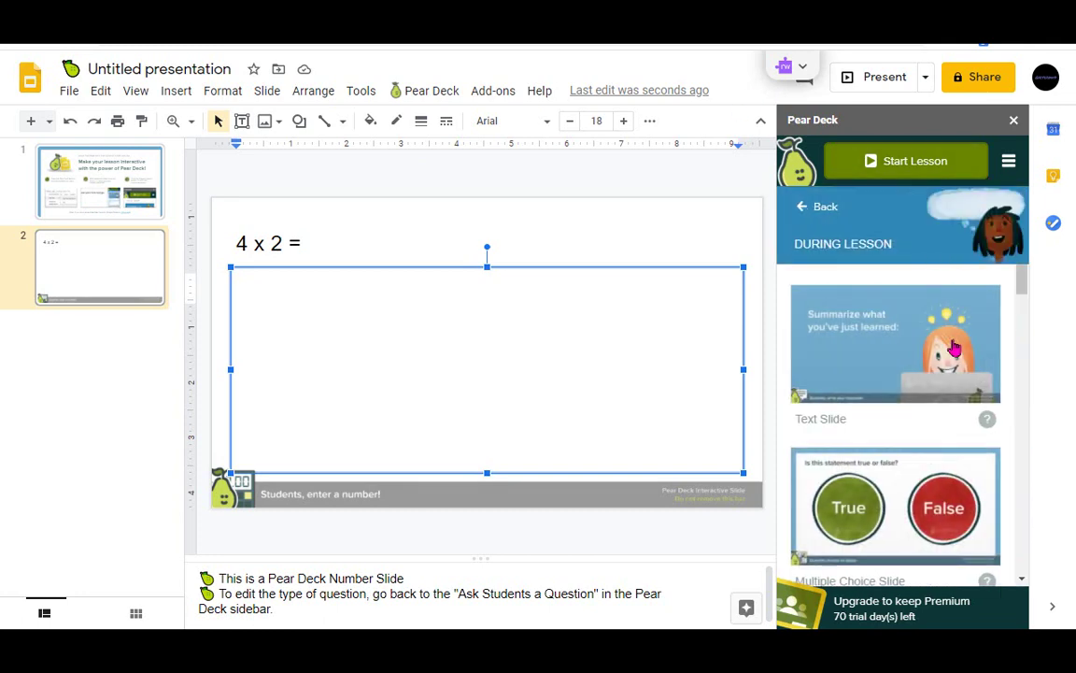
scroll(1001, 452, "down", 3)
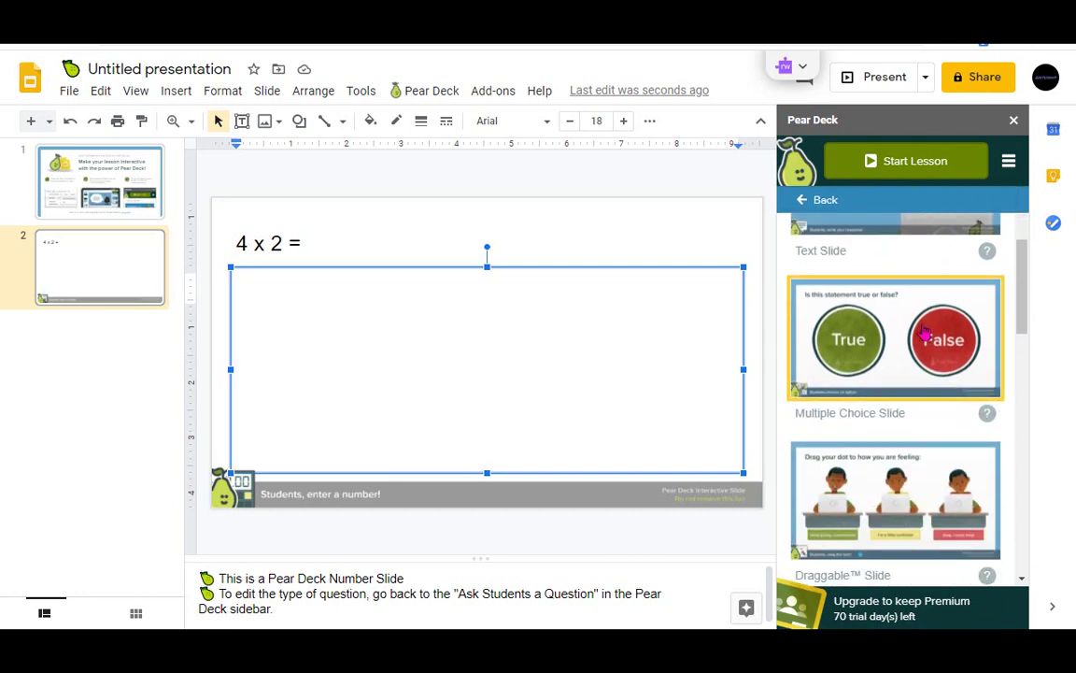
scroll(953, 447, "down", 2)
scroll(953, 446, "up", 2)
scroll(957, 374, "down", 1)
scroll(962, 290, "up", 1)
left_click(934, 319)
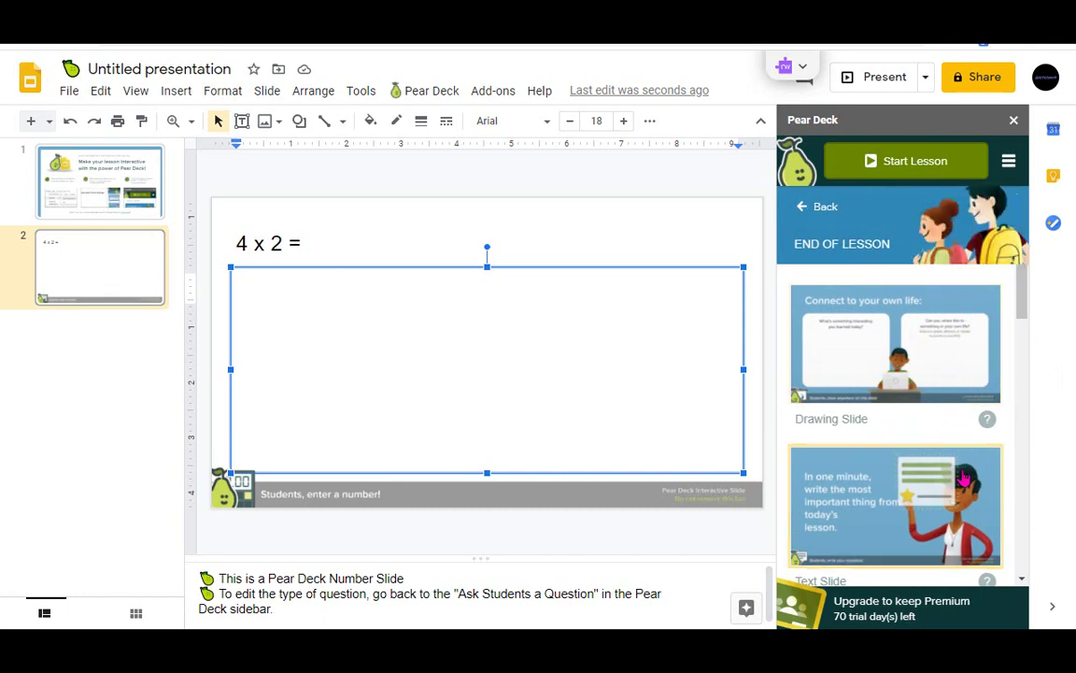
scroll(944, 467, "down", 3)
- Insert the emoji-faces feelings template and skip the feelings check-in in student view
left_click(923, 419)
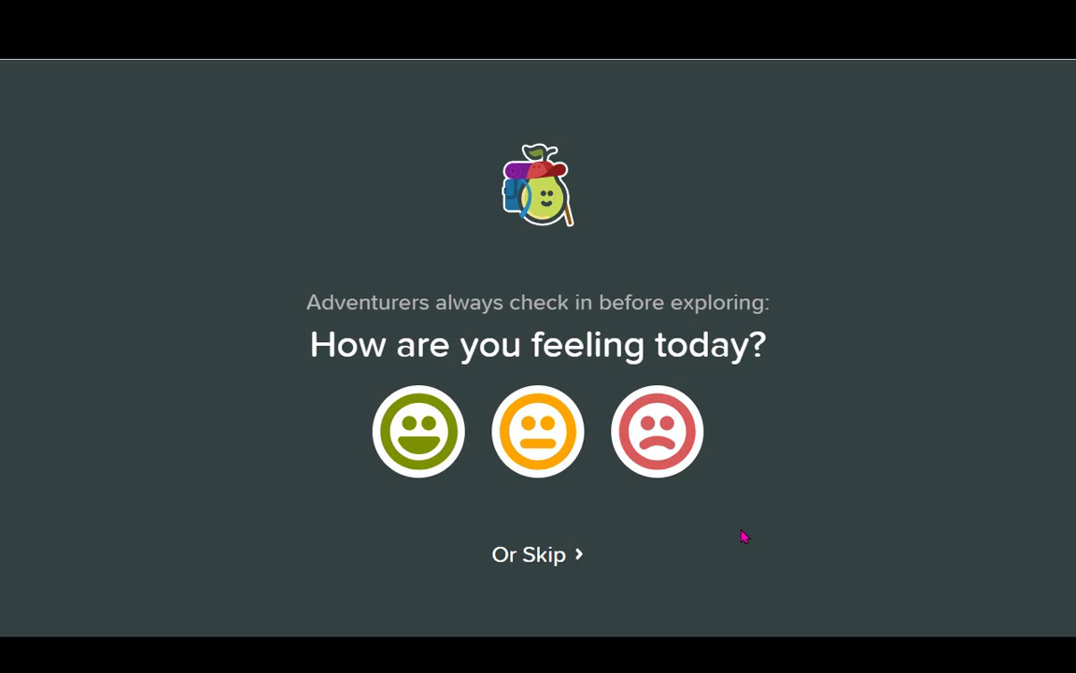
left_click(558, 555)
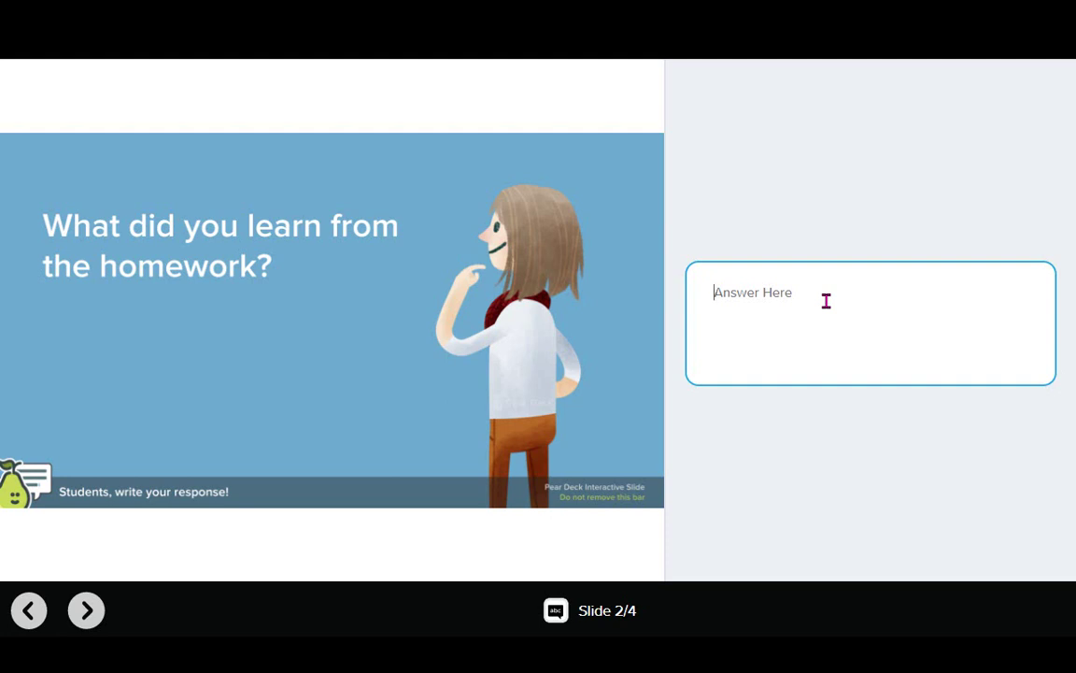
- Answer the homework with 'all about how to use pear deck', draw a pear, and rate thumbs-up
type("all about how to use pear deck")
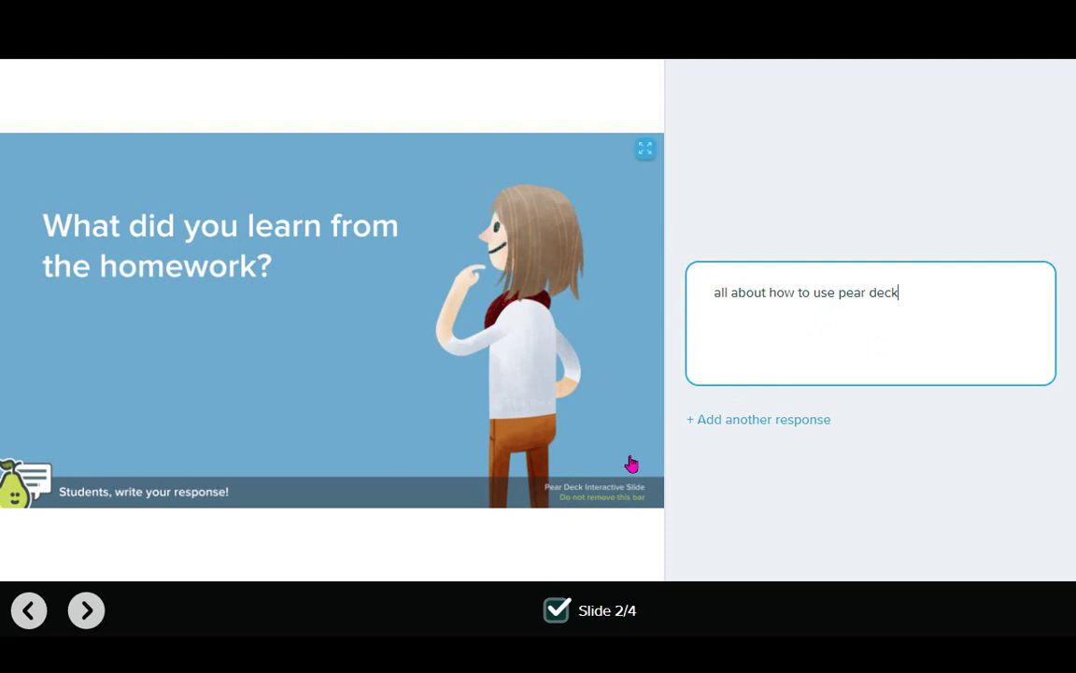
left_click(807, 420)
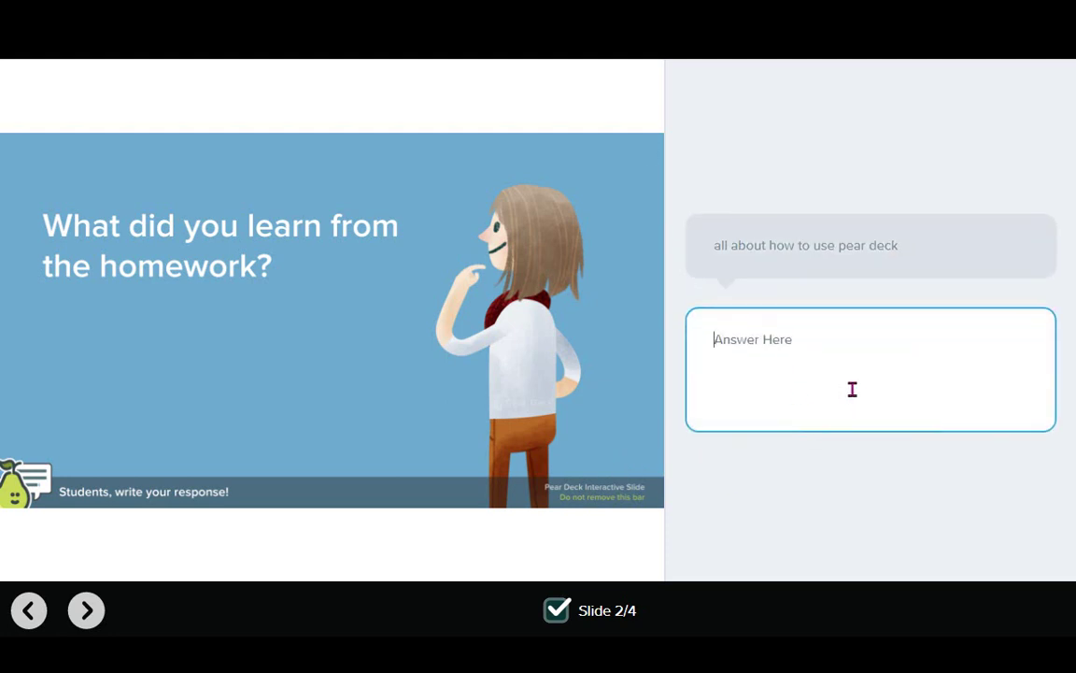
left_click(86, 610)
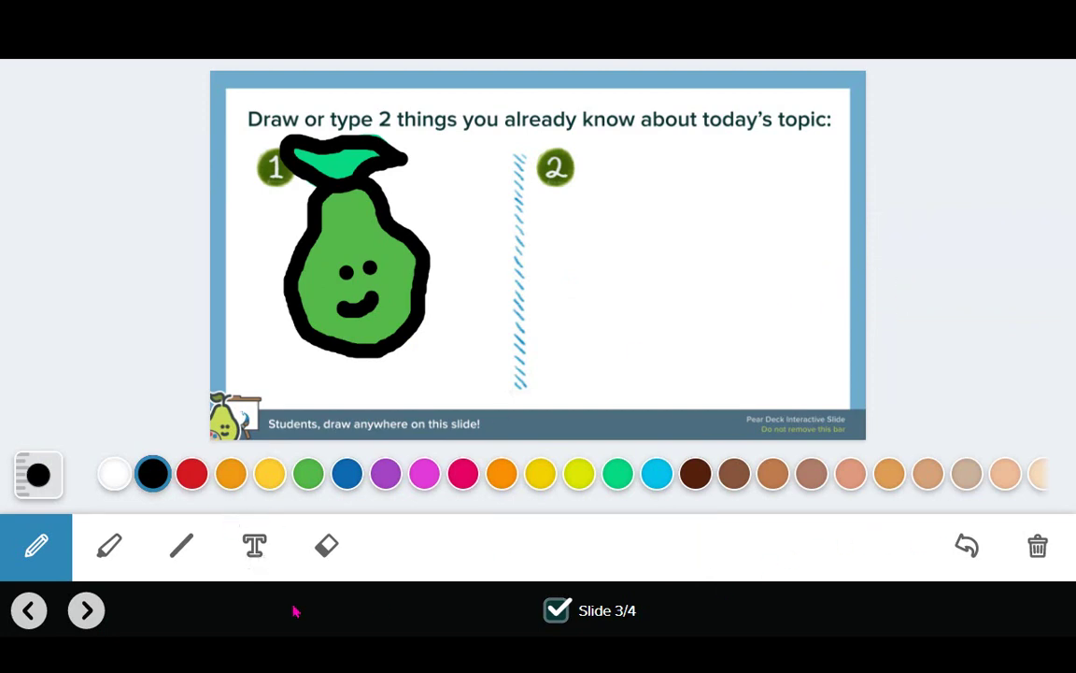
left_click(84, 622)
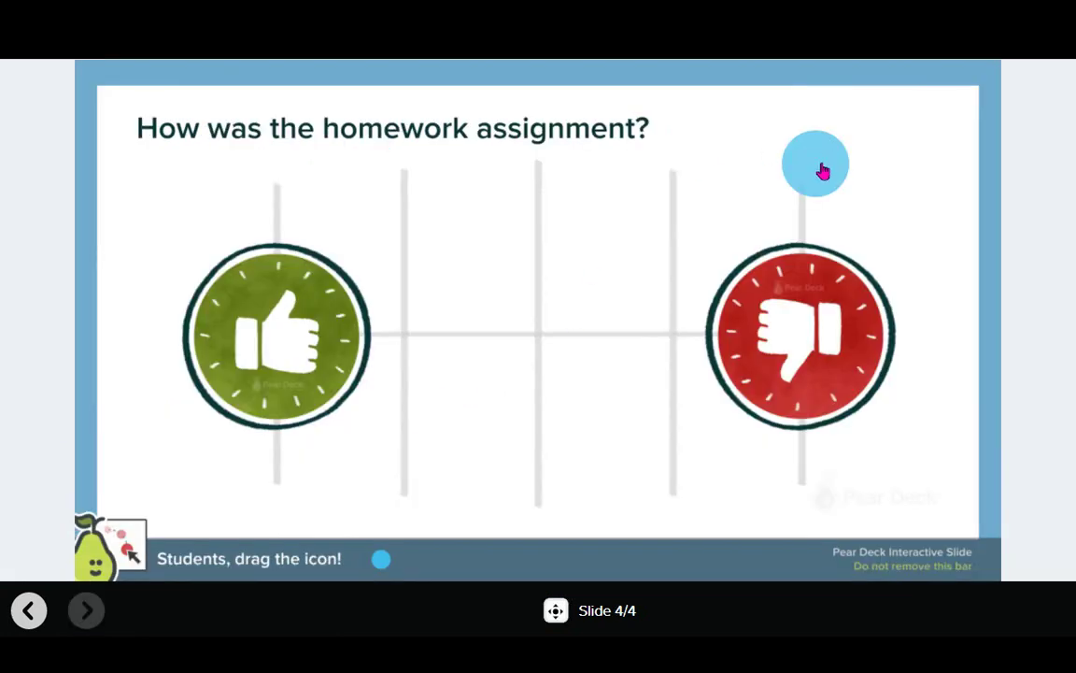
left_click_drag(596, 274, 479, 320)
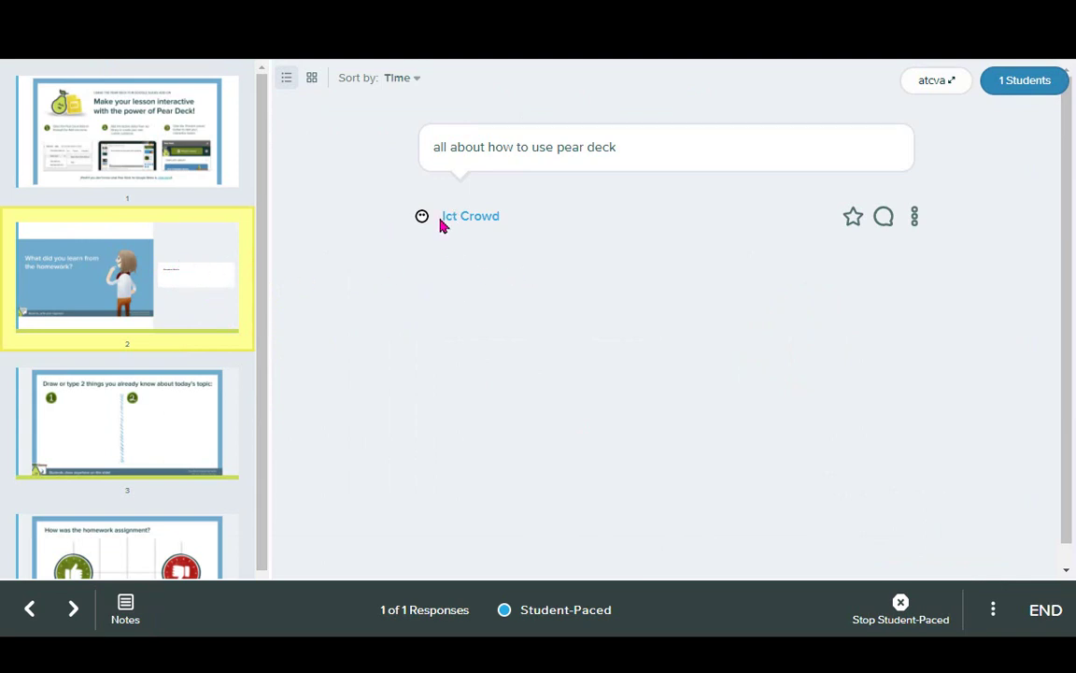
- Review the drawing and thumbs-up rating responses on slides 3 and 4 in the dashboard
left_click(138, 442)
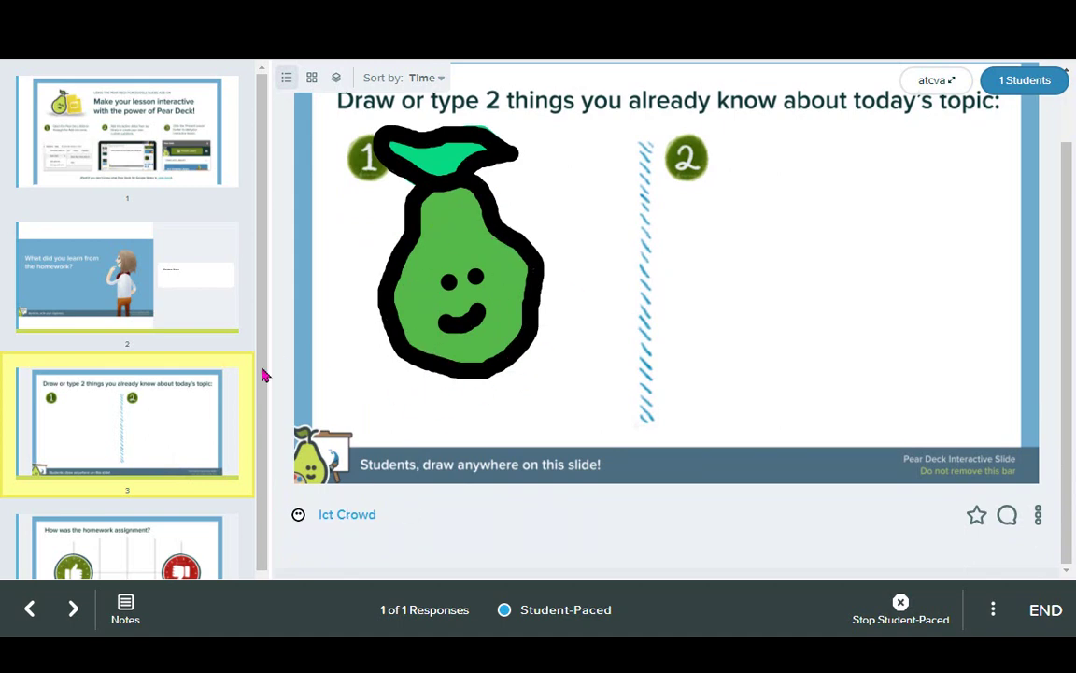
scroll(207, 408, "down", 1)
left_click(238, 447)
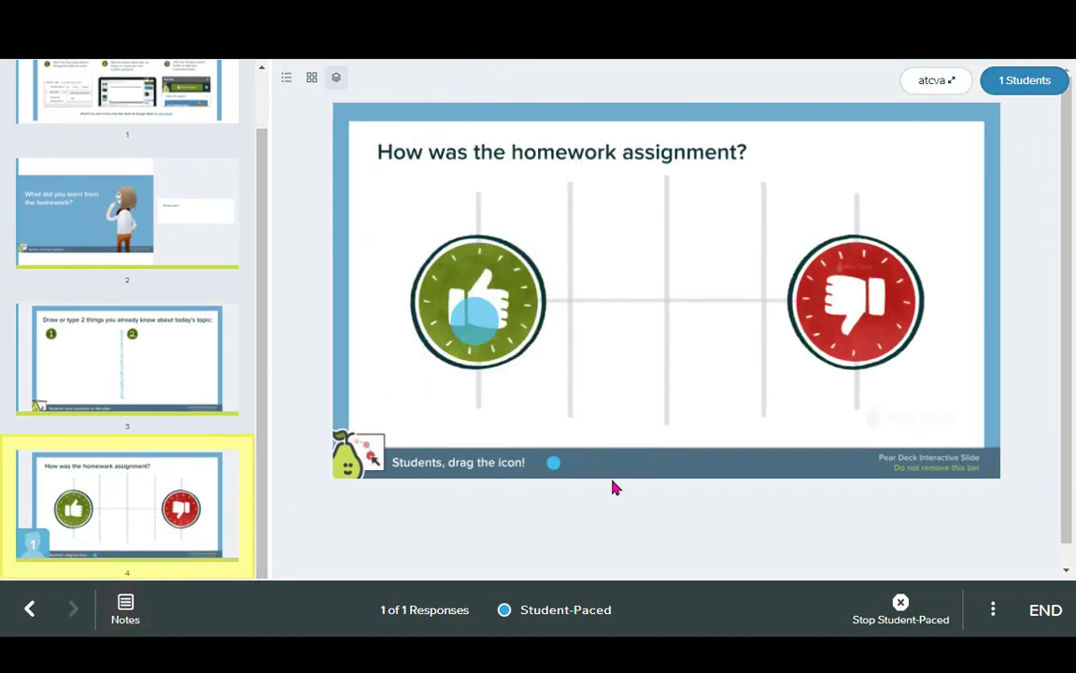
mouse_move(481, 331)
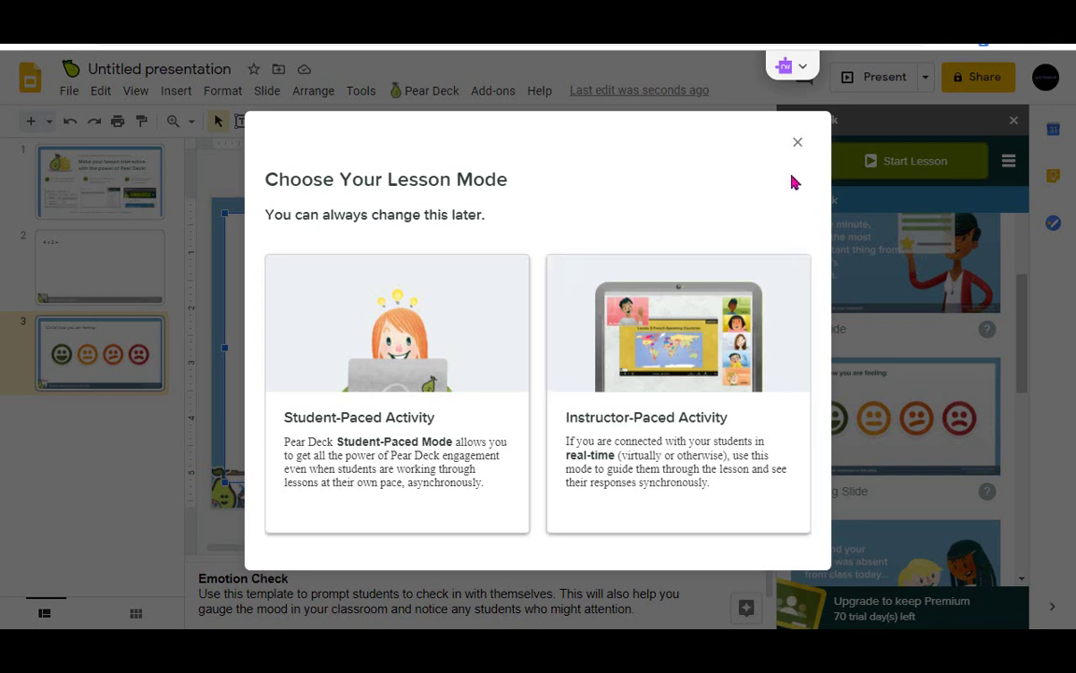
- Choose Instructor-Paced Activity to launch the live Pear Deck session
left_click(758, 480)
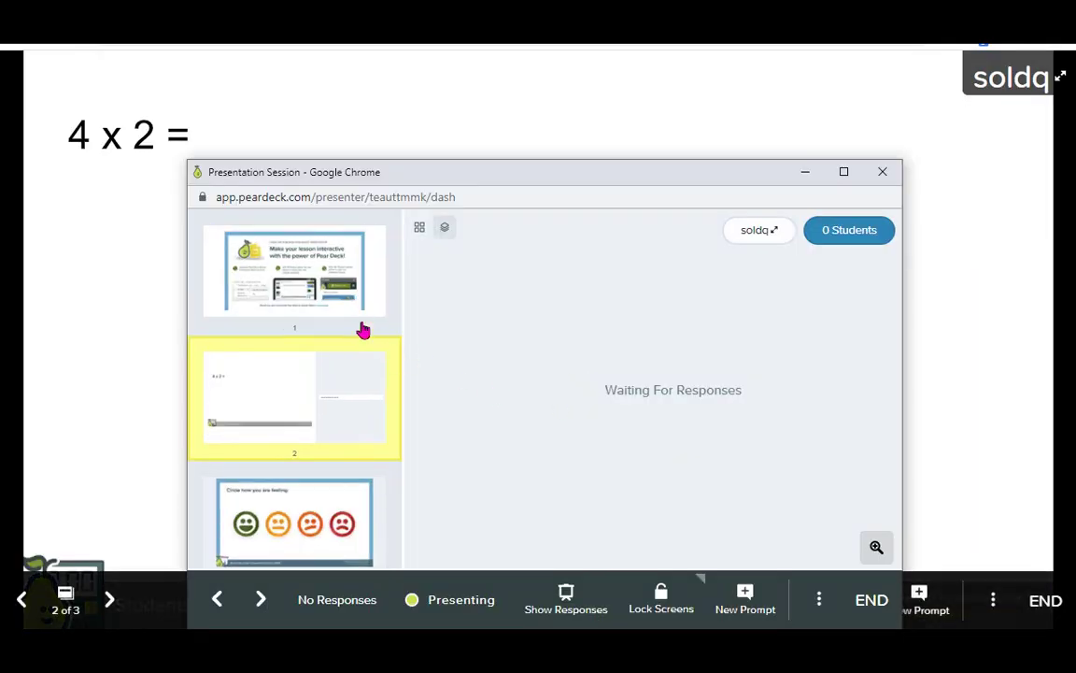
- Show slides 1, 2 and 3 to the class, then open the live Unnamed Session's dashboard
left_click(299, 277)
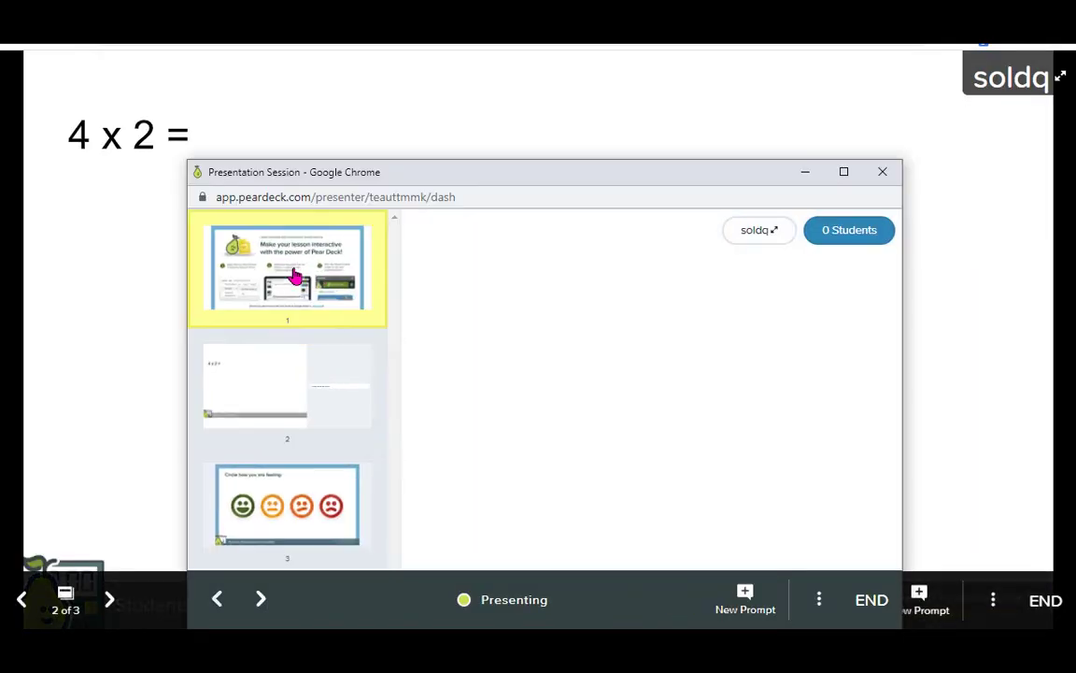
left_click(292, 389)
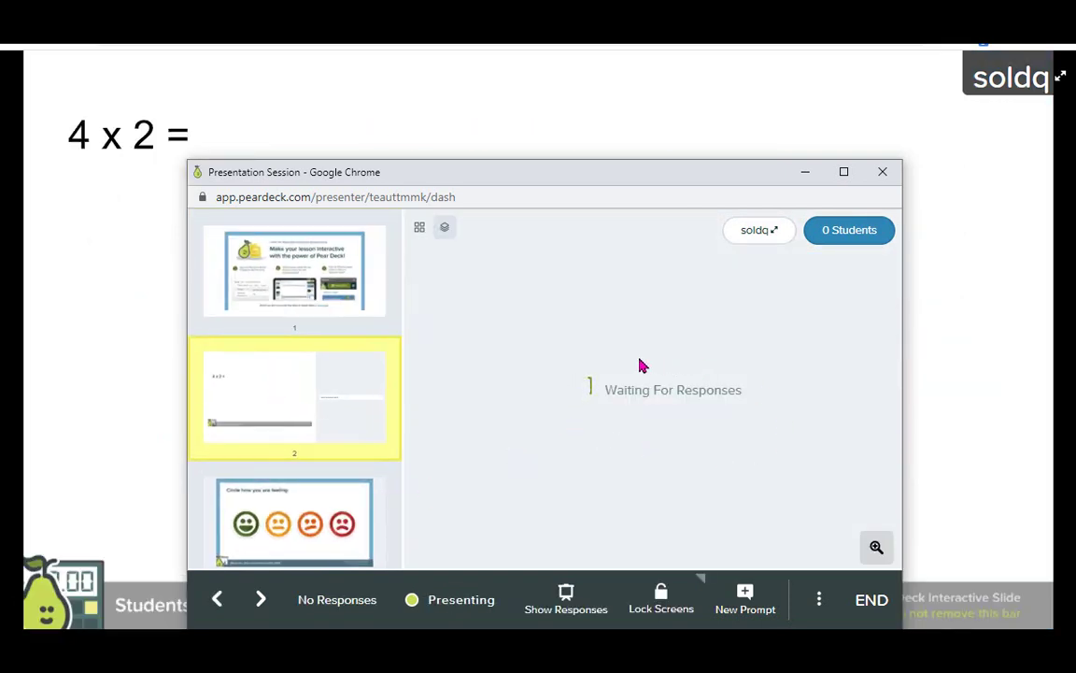
left_click(302, 513)
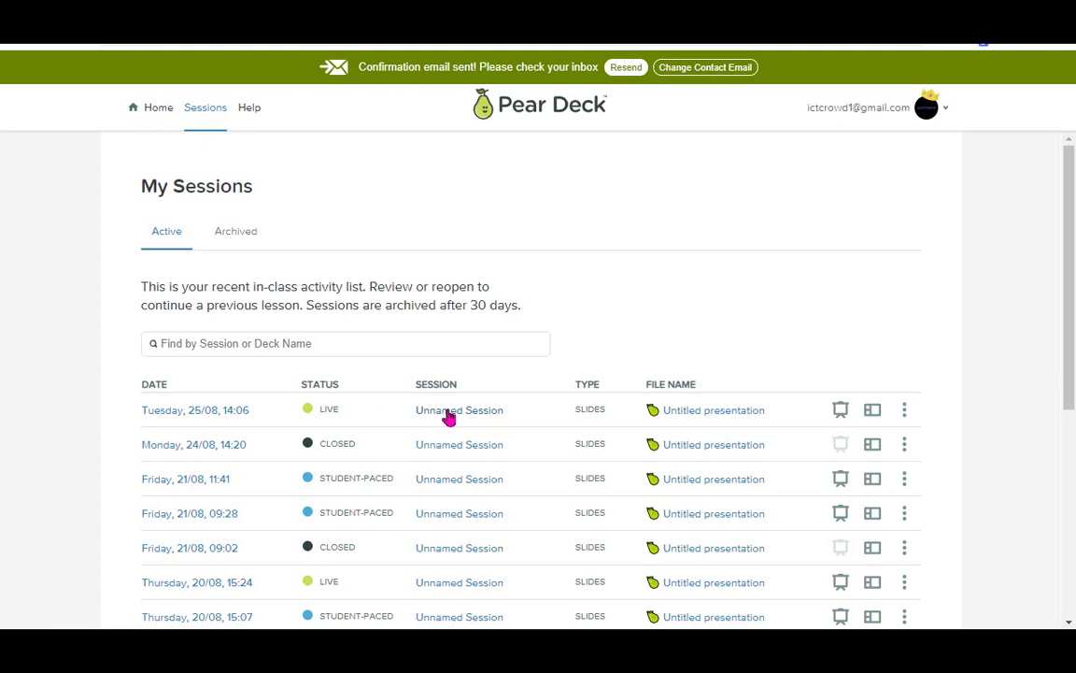
left_click(448, 416)
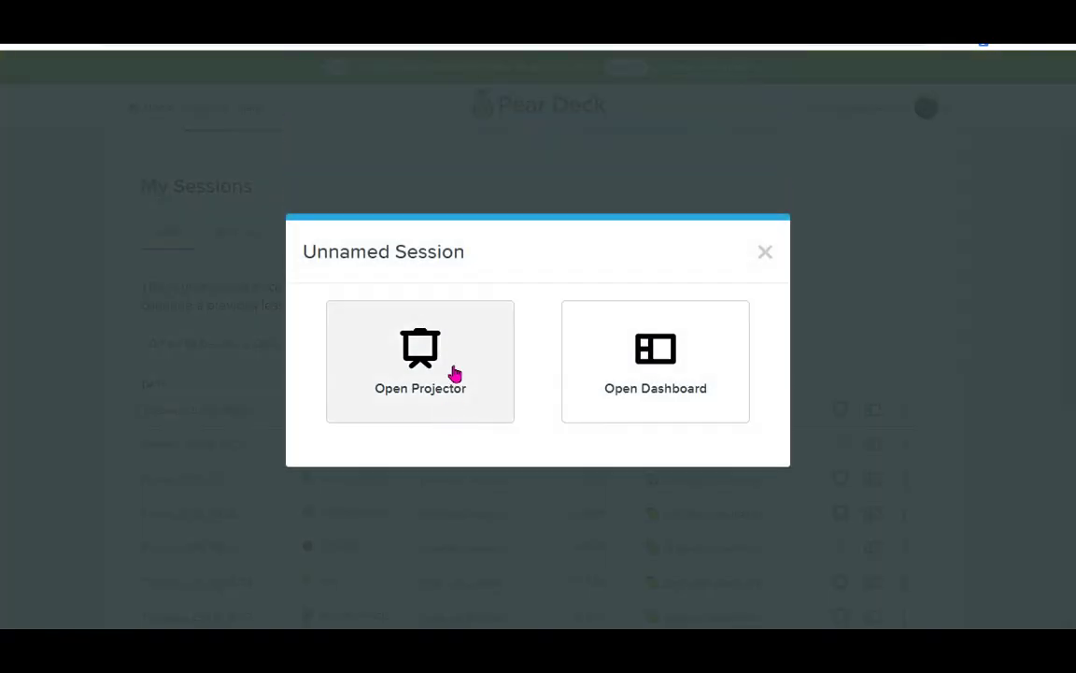
left_click(603, 359)
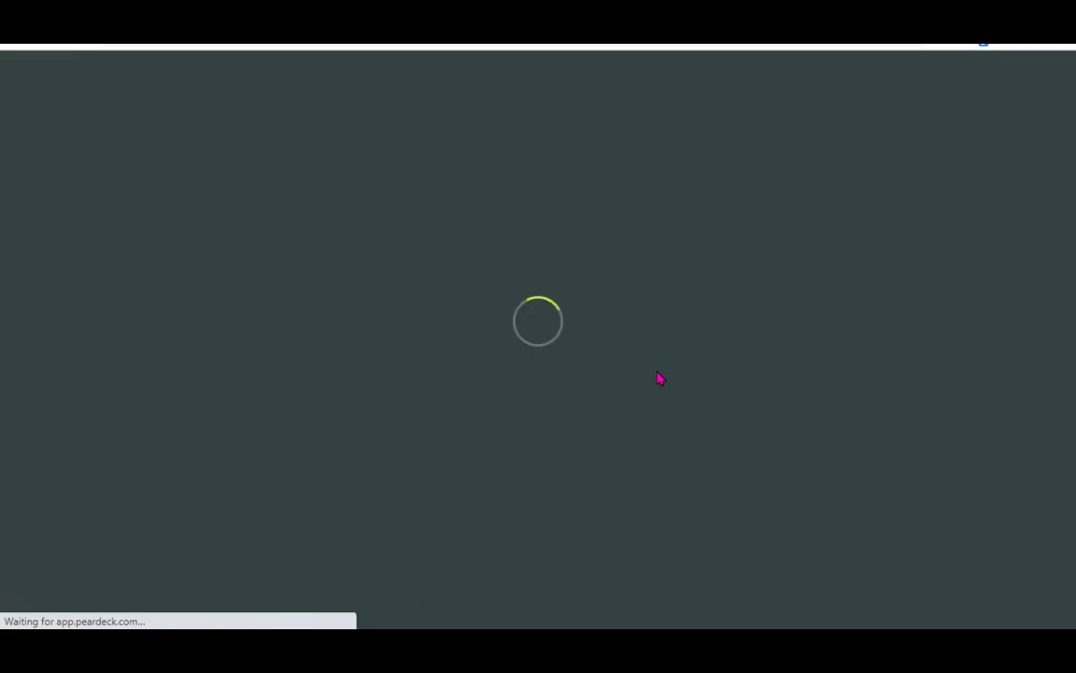